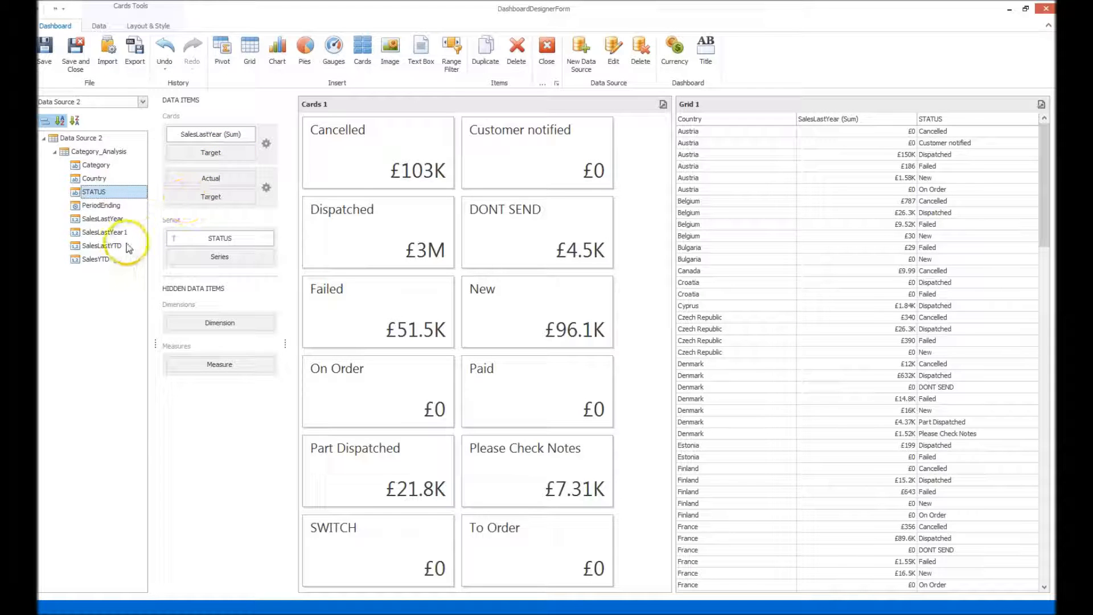
- Add SalesLastYear1 as the cards' target, with Absolute variation as the value type and Less is good as the result indication
left_click_drag(105, 232, 215, 152)
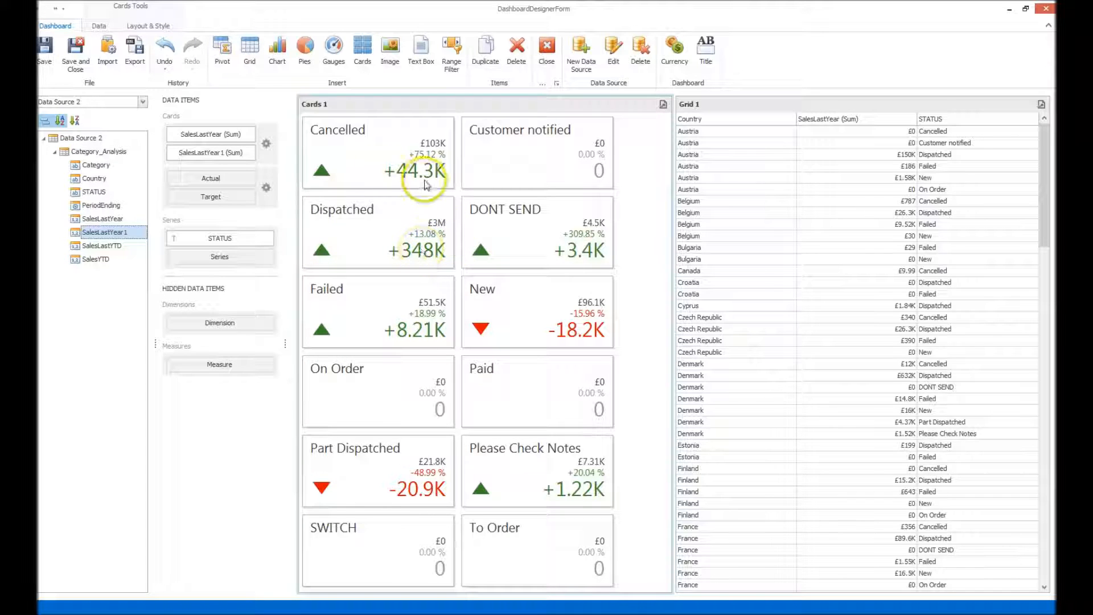
left_click(266, 143)
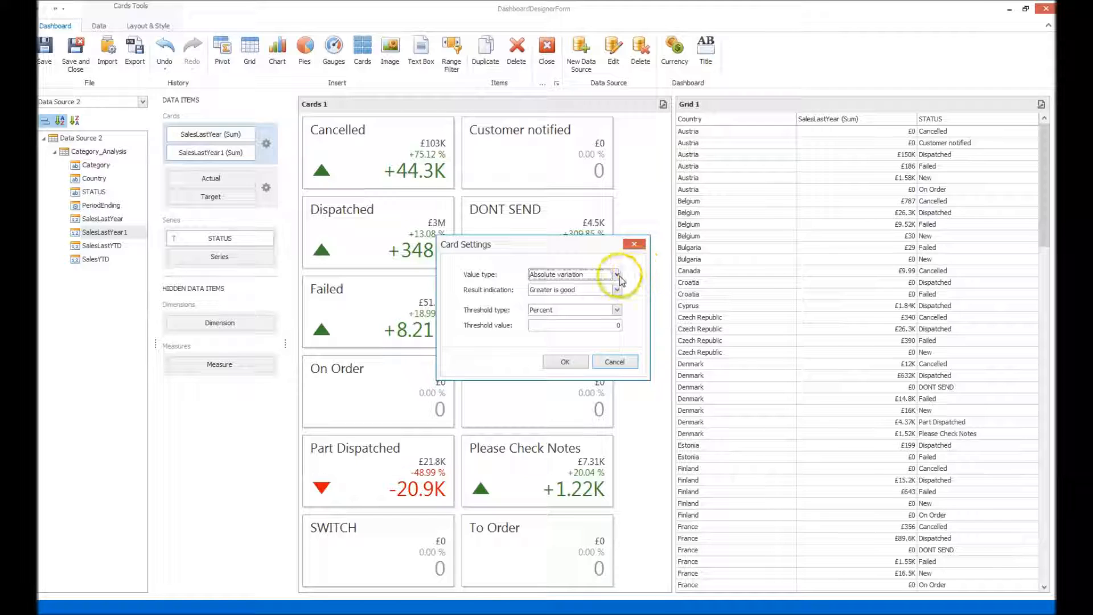
left_click(617, 274)
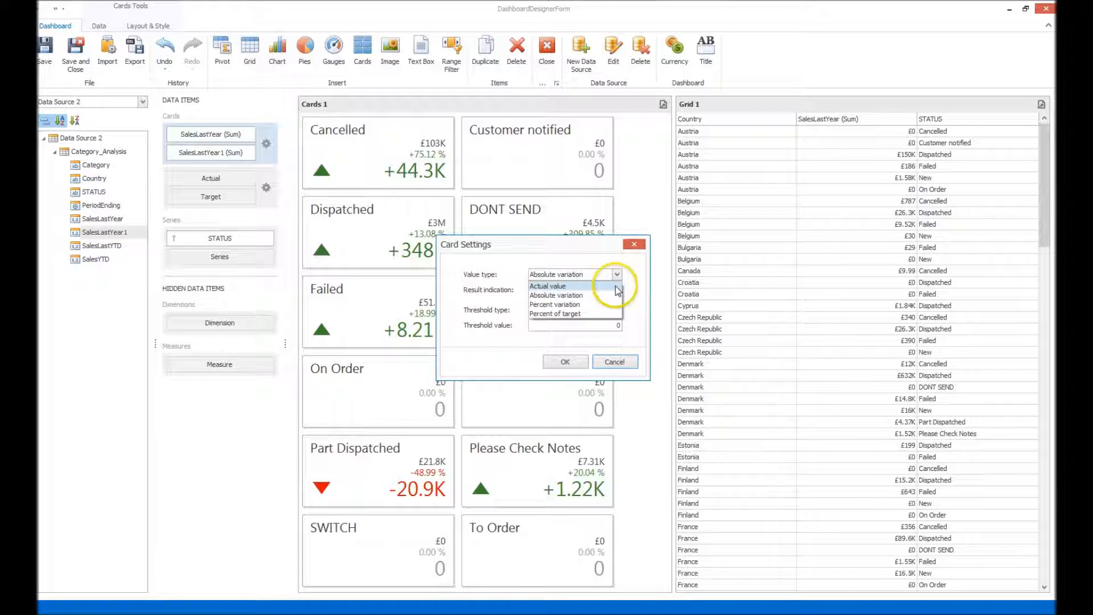
left_click(618, 294)
left_click(617, 289)
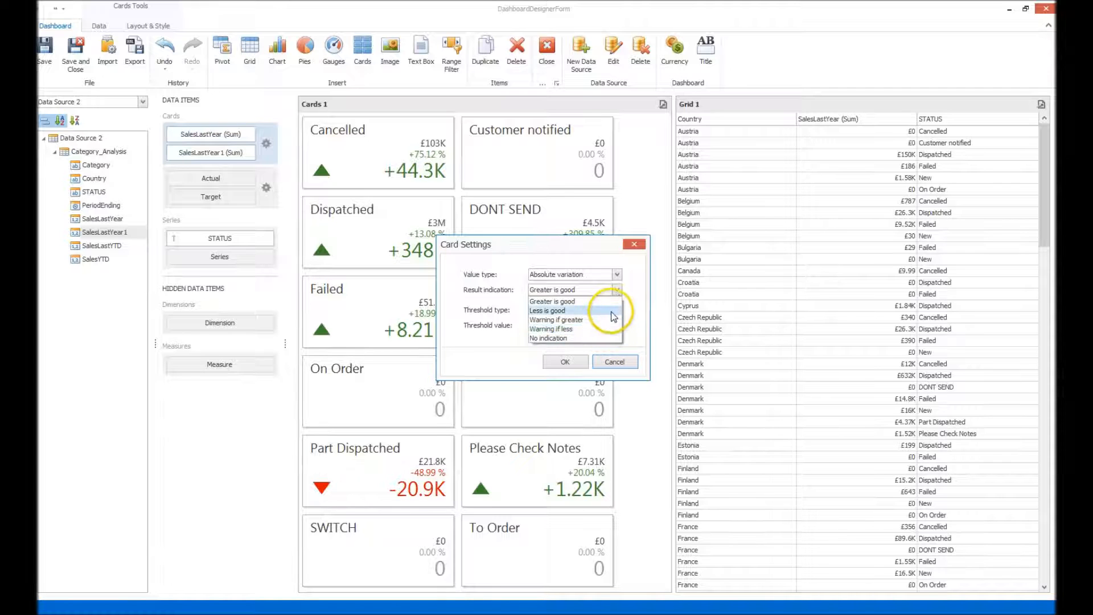
left_click(611, 310)
left_click(568, 362)
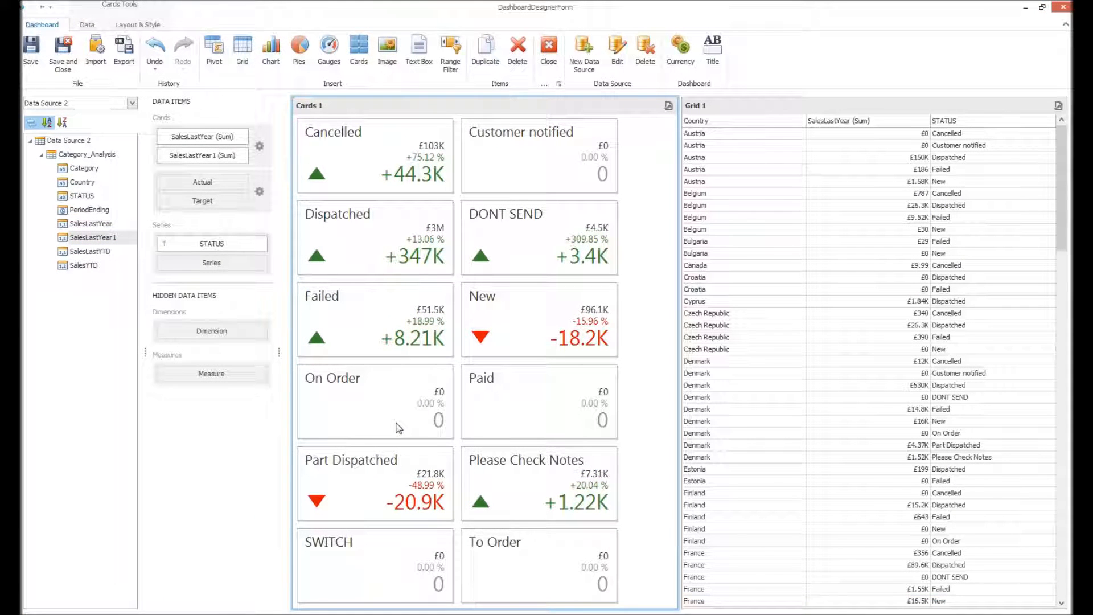
- Sort the cards' STATUS series by SalesLastYear (Sum)
left_click(263, 245)
mouse_move(289, 287)
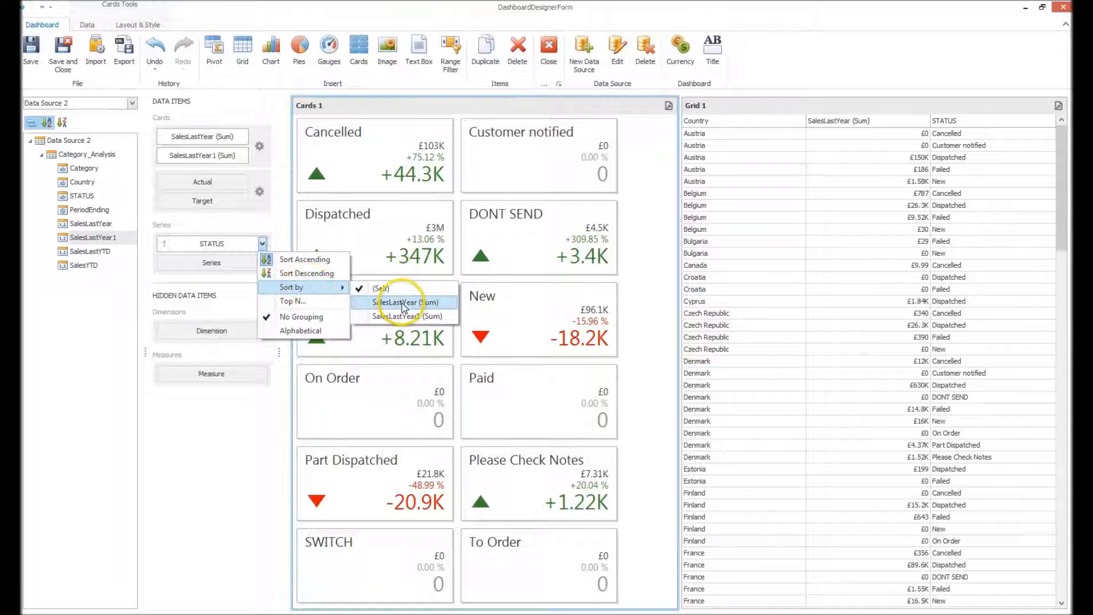
left_click(403, 308)
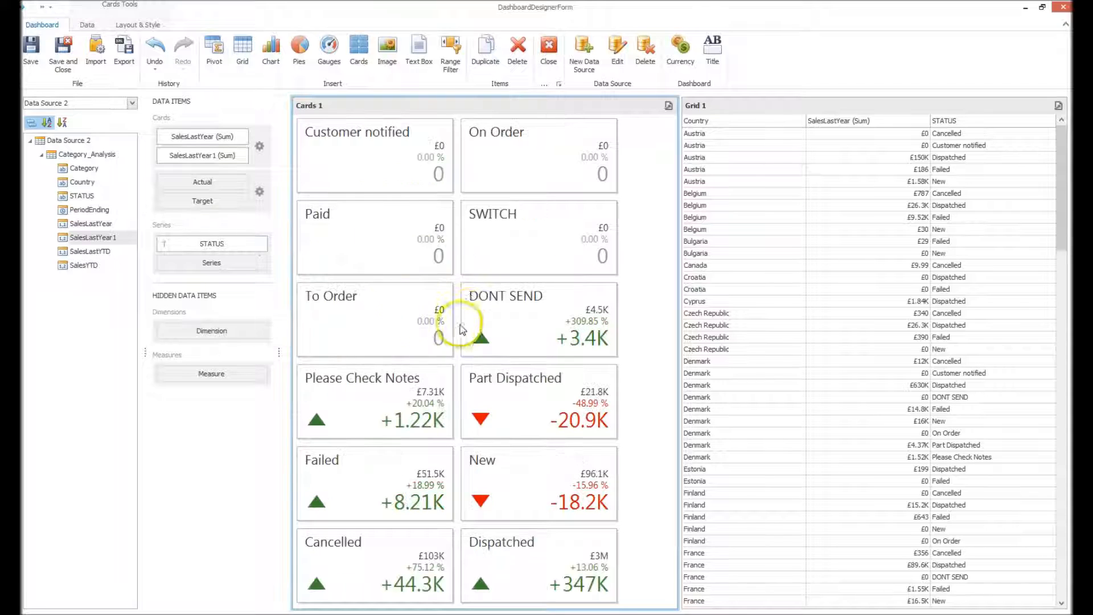
- Switch the STATUS series sorting to descending and back to ascending
left_click(263, 243)
left_click(301, 269)
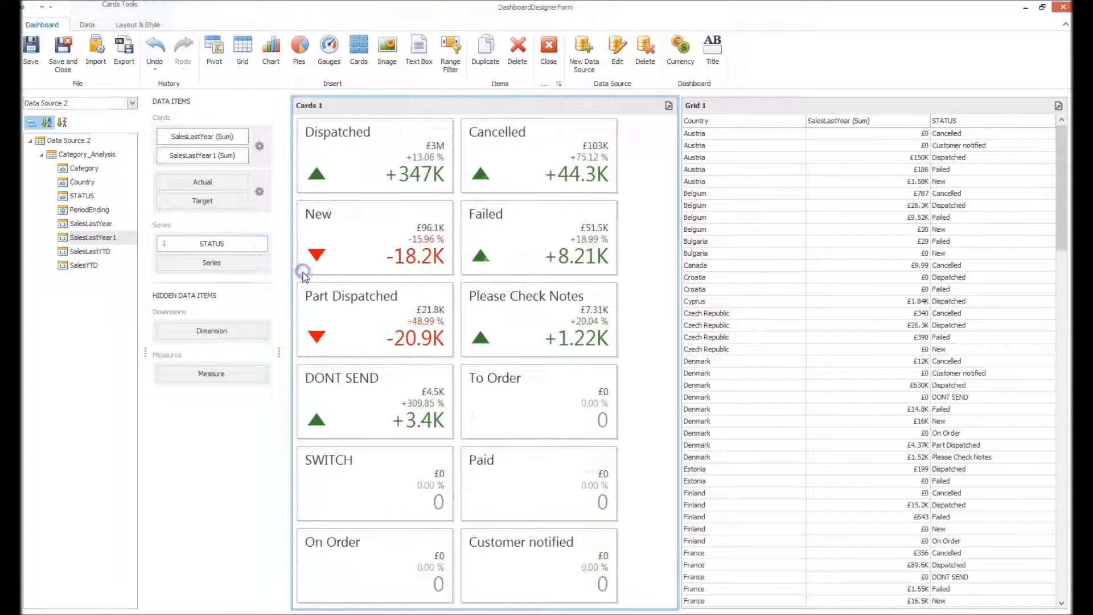
left_click(262, 243)
left_click(285, 257)
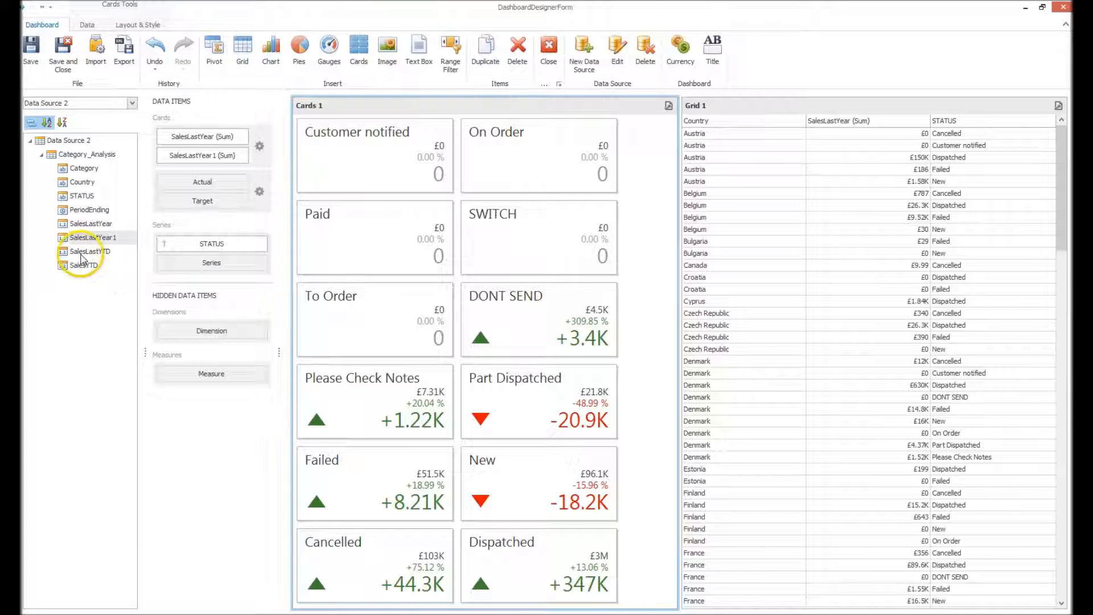
- Add SalesLastYTD as a hidden measure for the cards and sort the STATUS series by SalesLastYTD (Sum)
left_click_drag(77, 251, 224, 376)
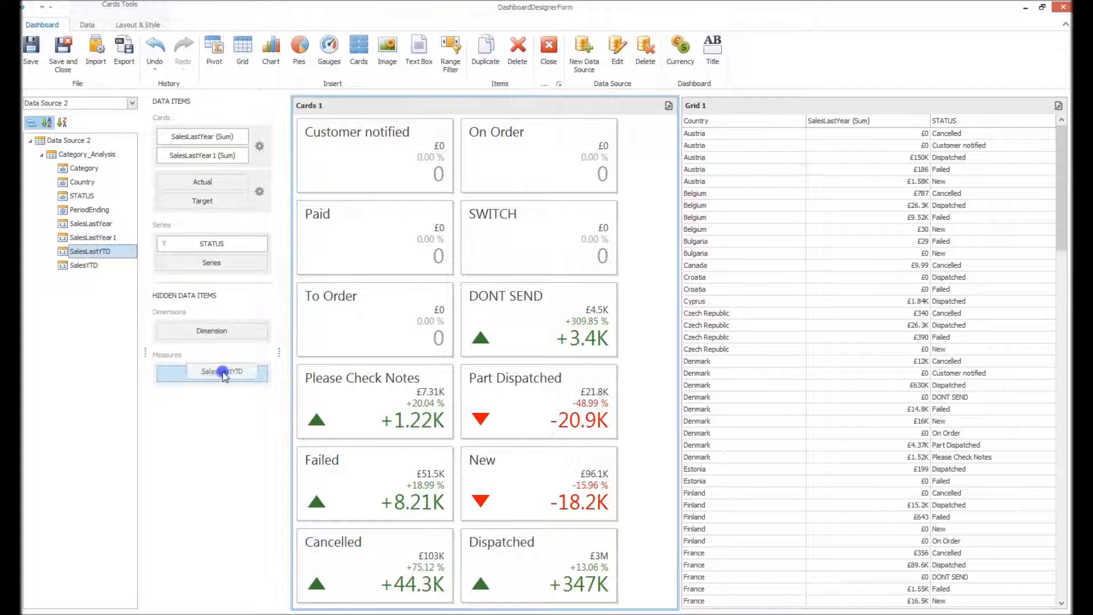
left_click_drag(222, 375, 221, 373)
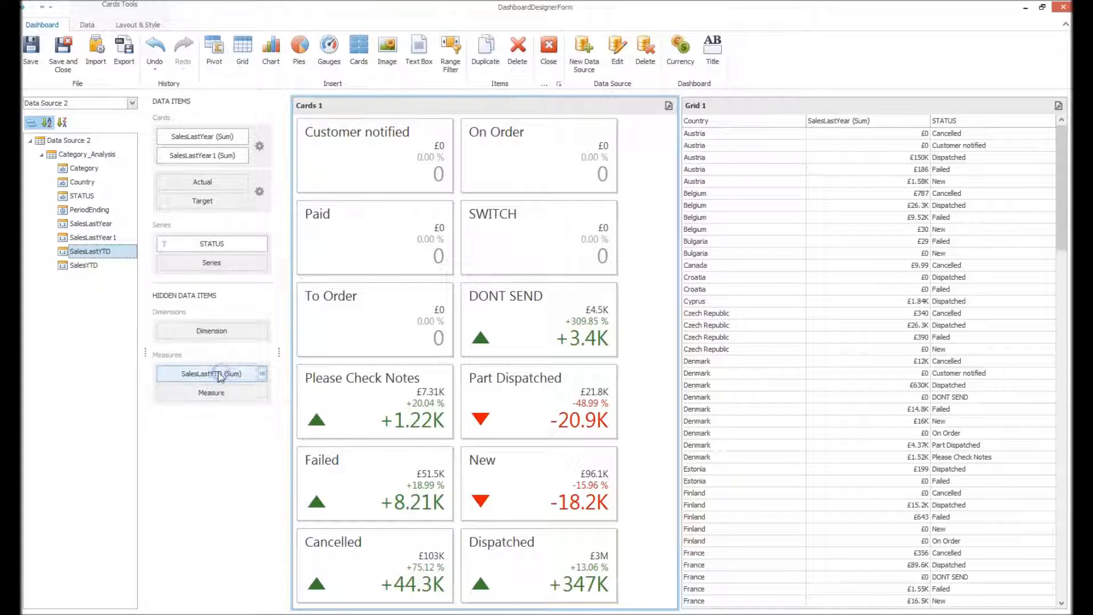
left_click(262, 244)
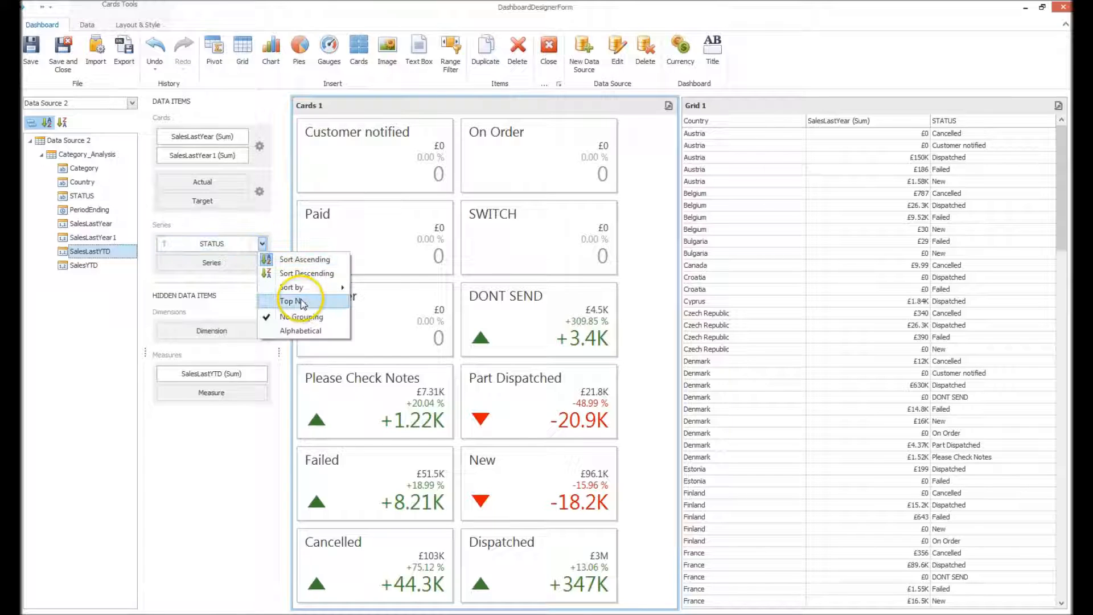
mouse_move(333, 288)
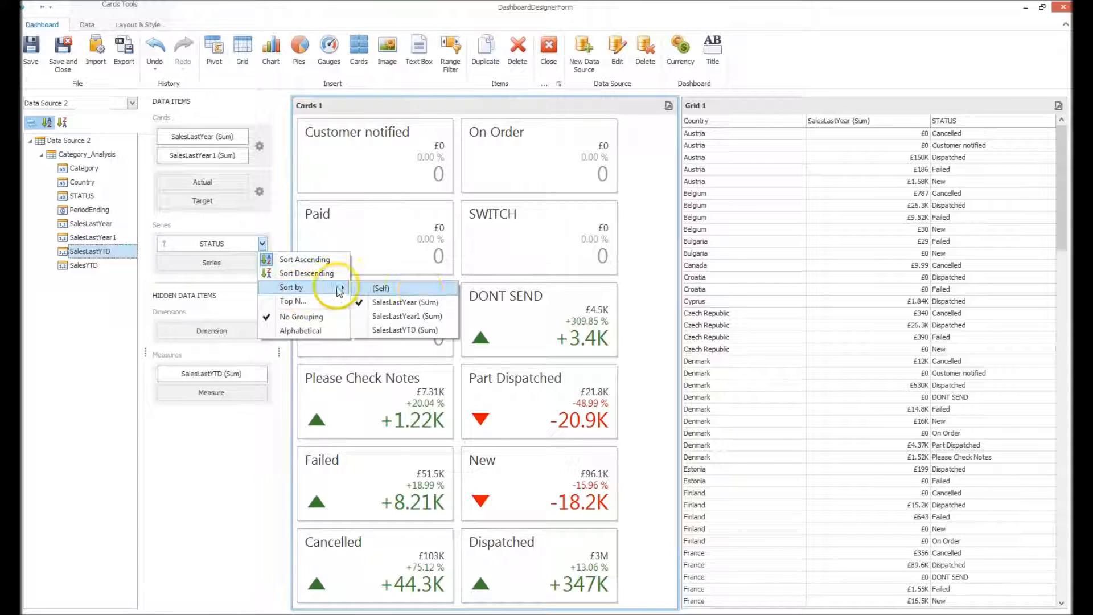
left_click(438, 329)
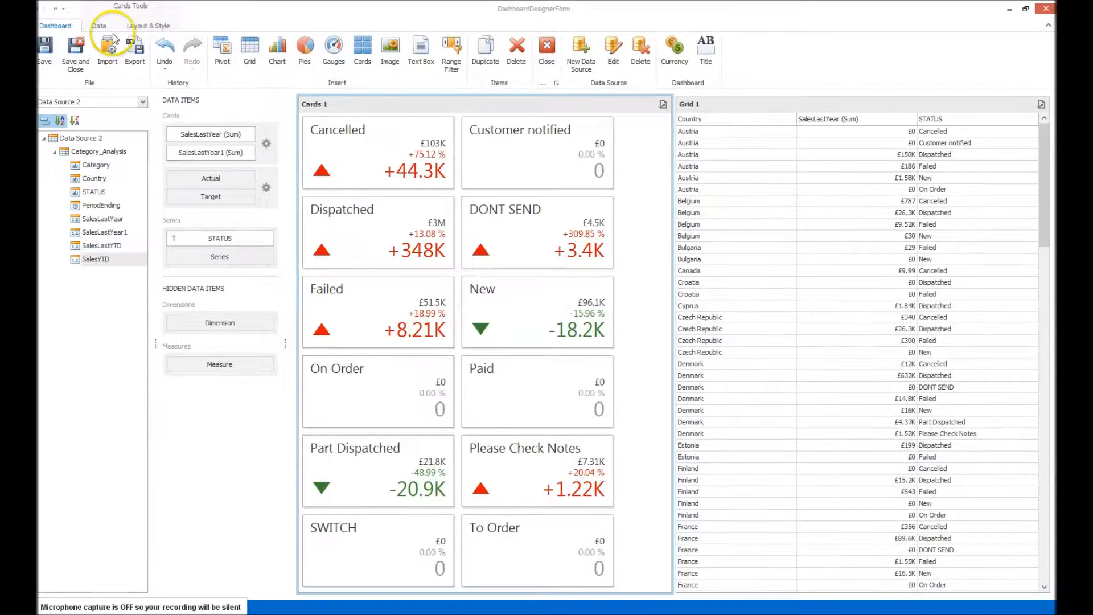
left_click(90, 25)
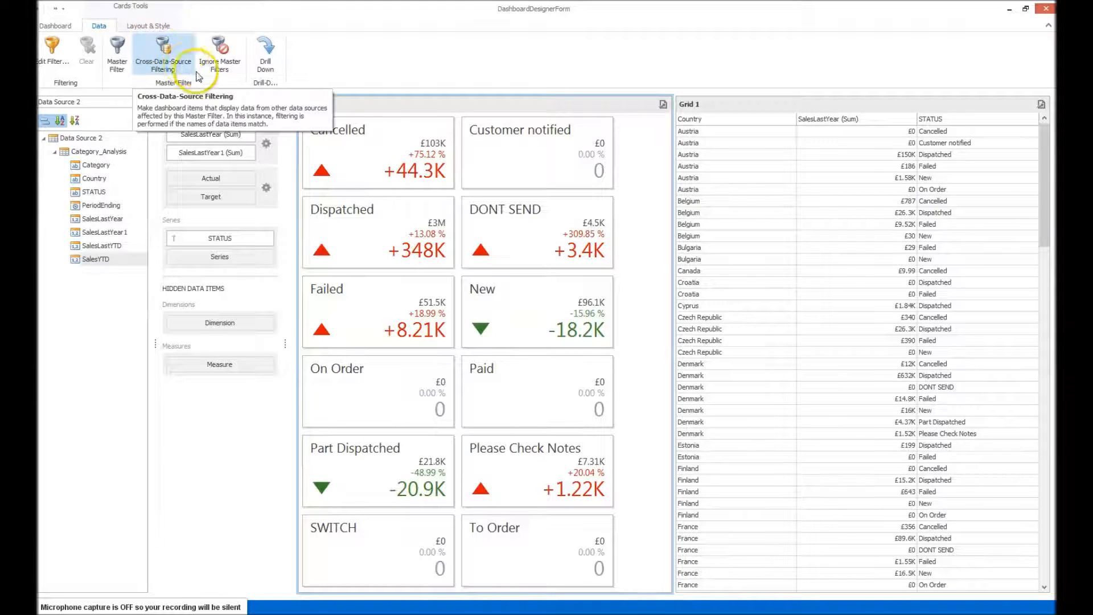
right_click(385, 213)
left_click(441, 274)
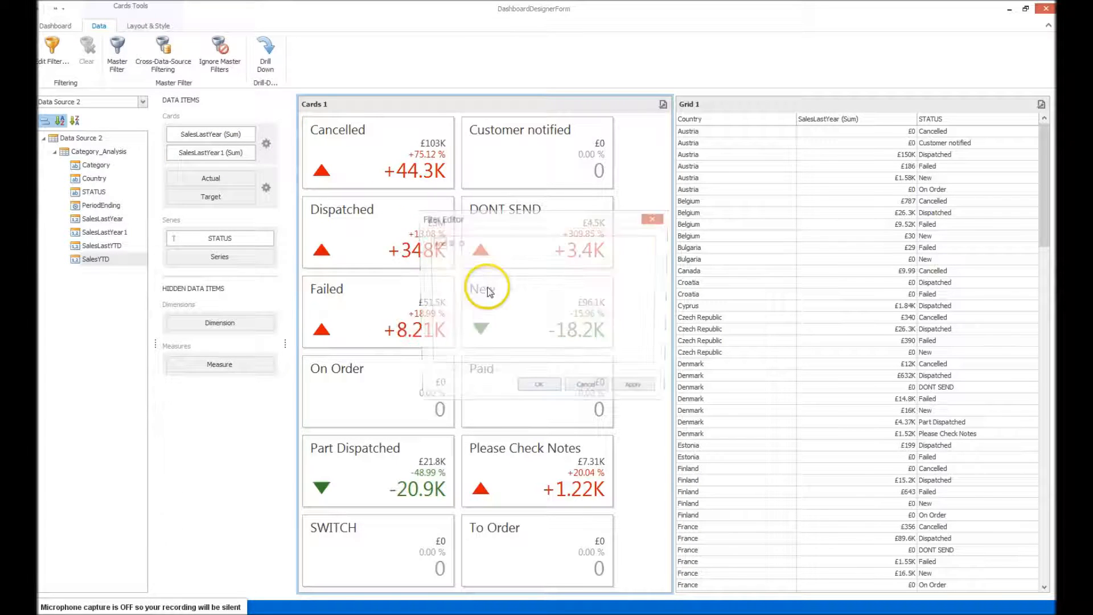
left_click(655, 218)
- Try to add a filter condition on STATUS to the cards, leaving the filter editor without applying it
left_click(51, 50)
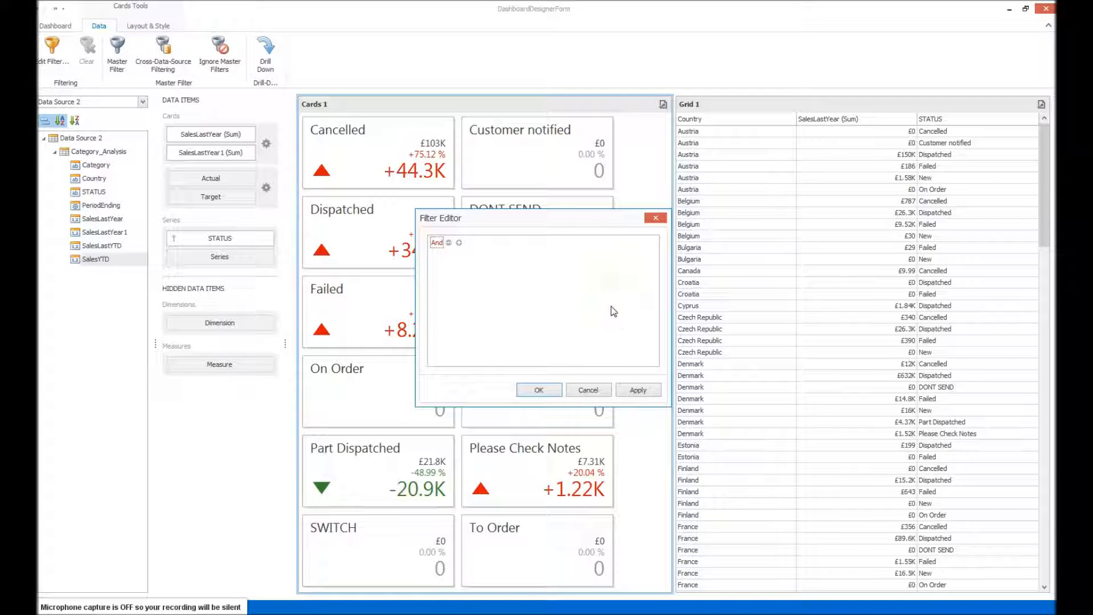
left_click(445, 279)
left_click(449, 243)
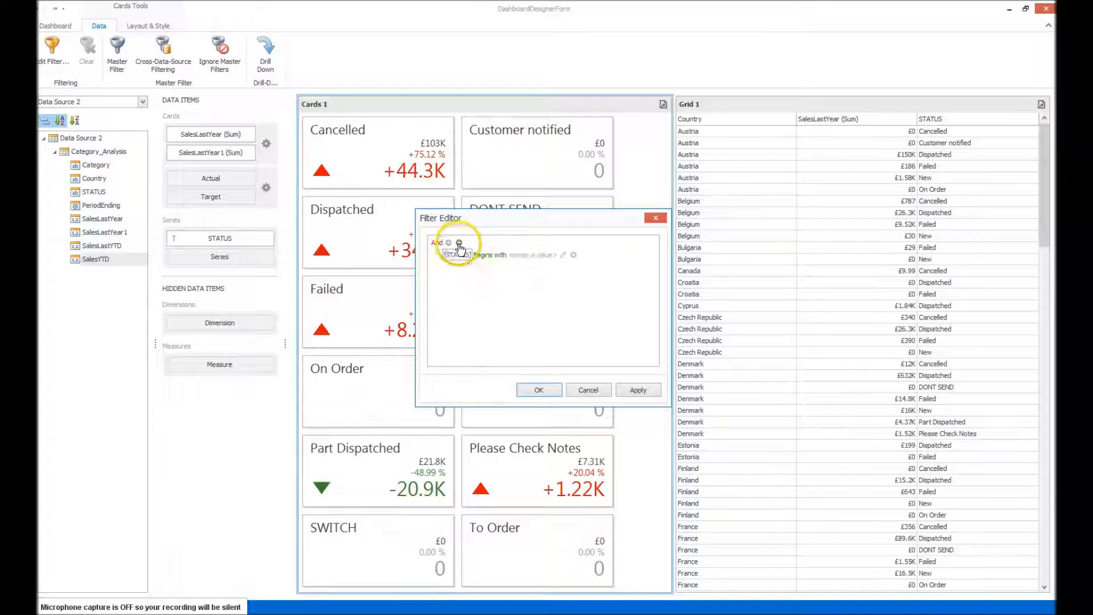
left_click(456, 254)
left_click(499, 255)
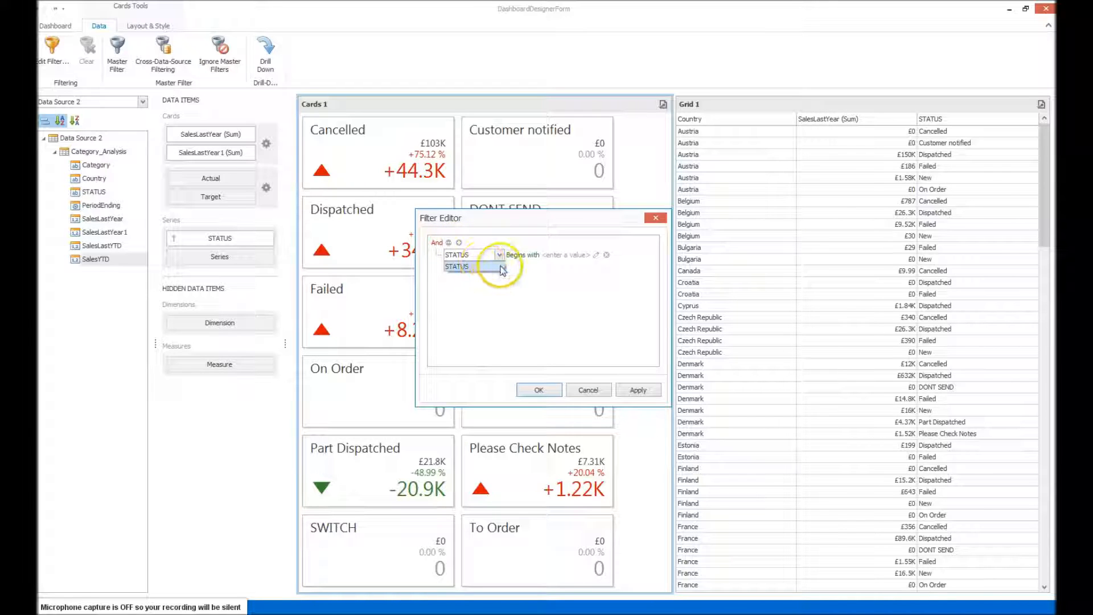
left_click(594, 256)
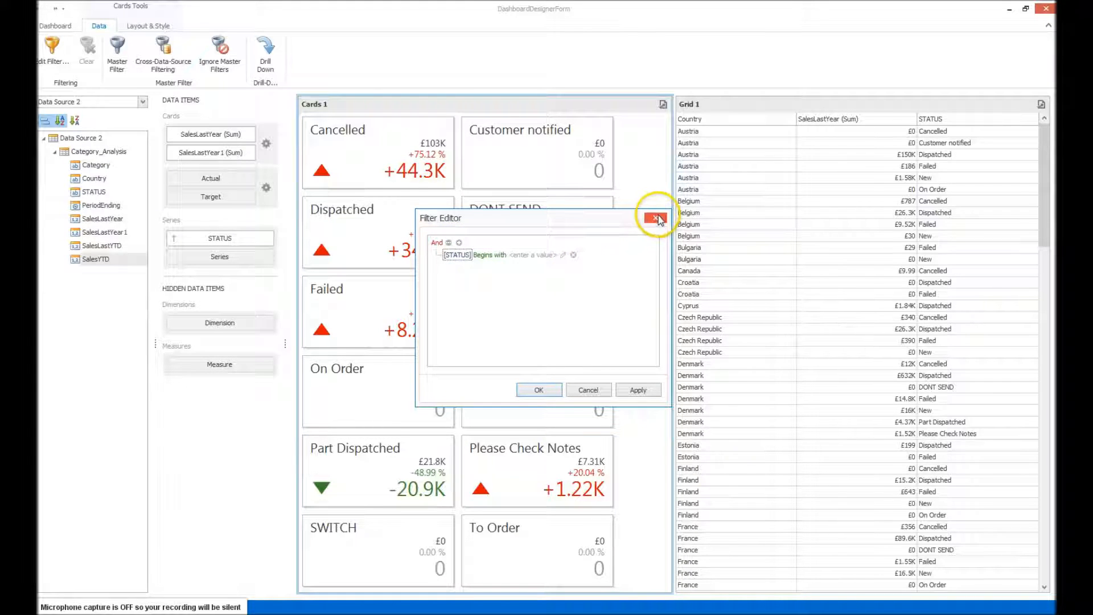
left_click(655, 217)
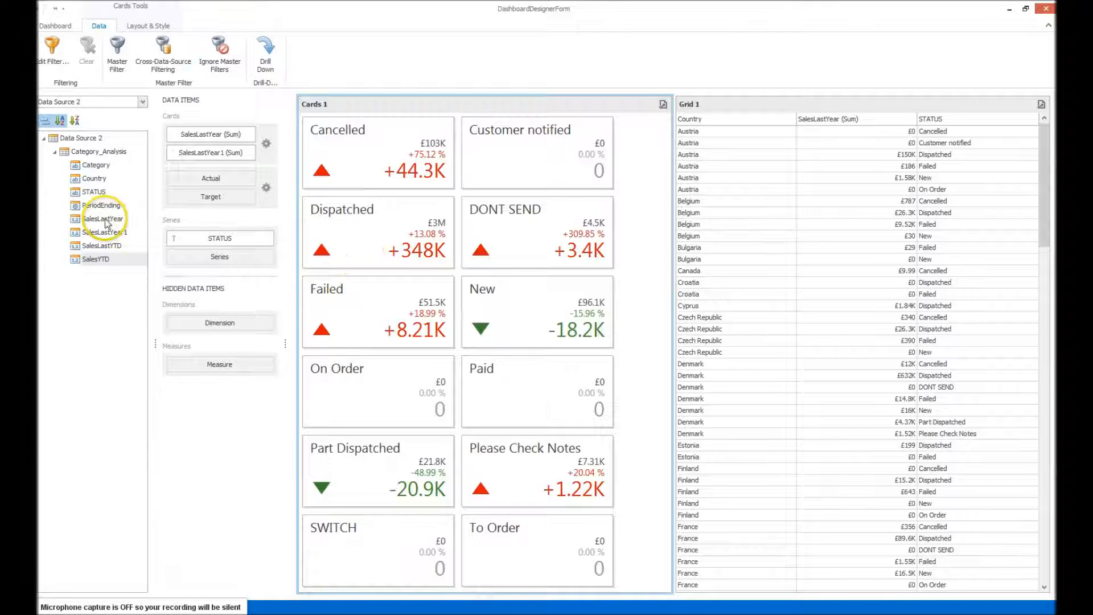
- Add PeriodEnding to the cards as a hidden dimension
left_click_drag(91, 208, 220, 323)
- Add a filter condition on PeriodEnding (Year) to the cards, apply it and leave the filter editor
right_click(458, 212)
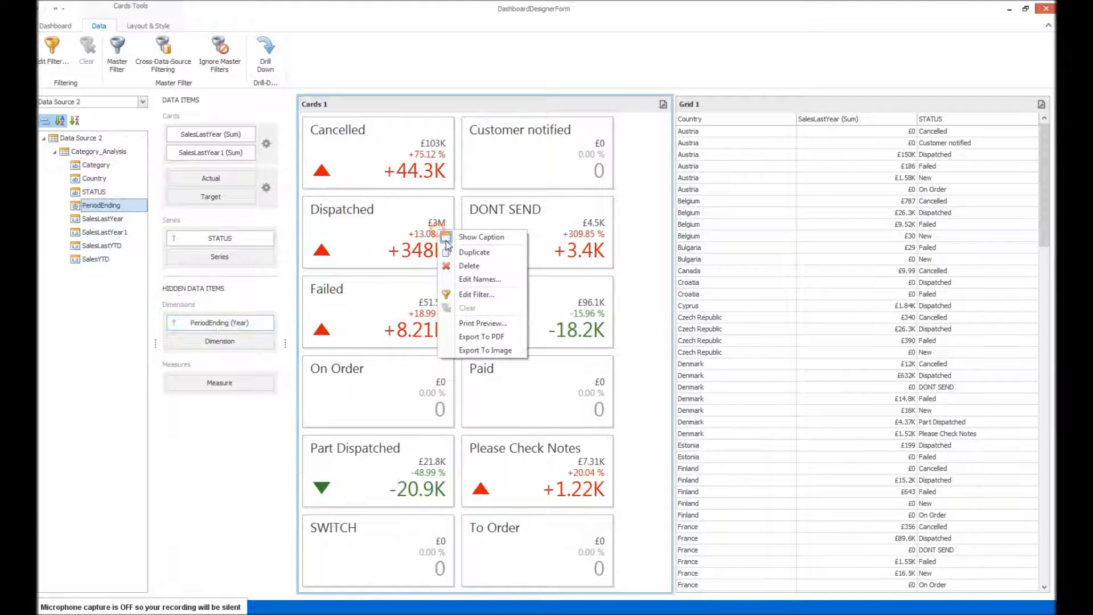
left_click(501, 293)
left_click(459, 243)
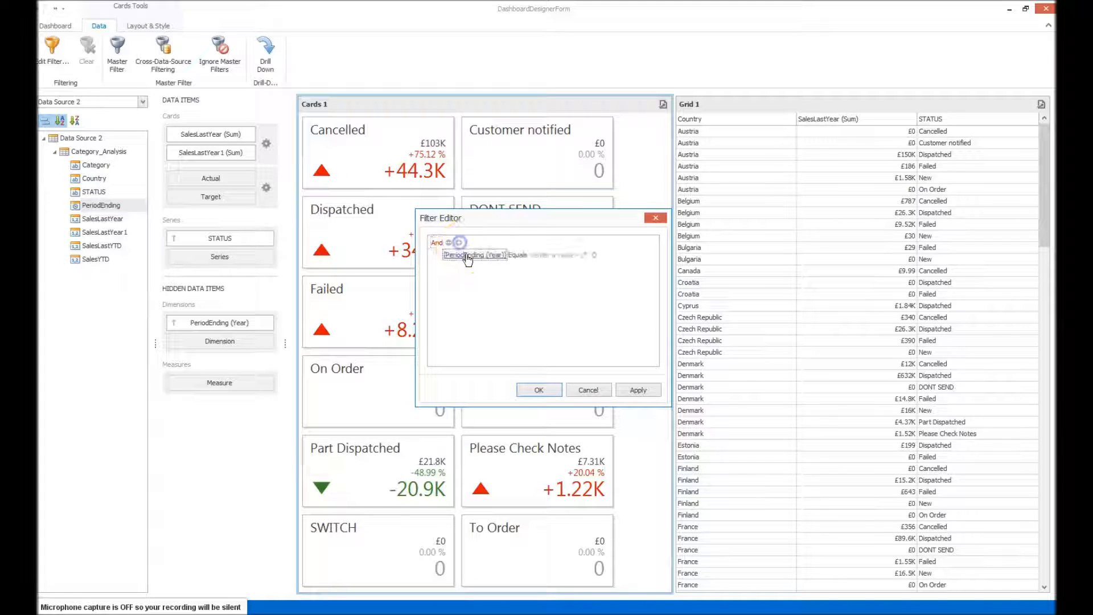
left_click(464, 254)
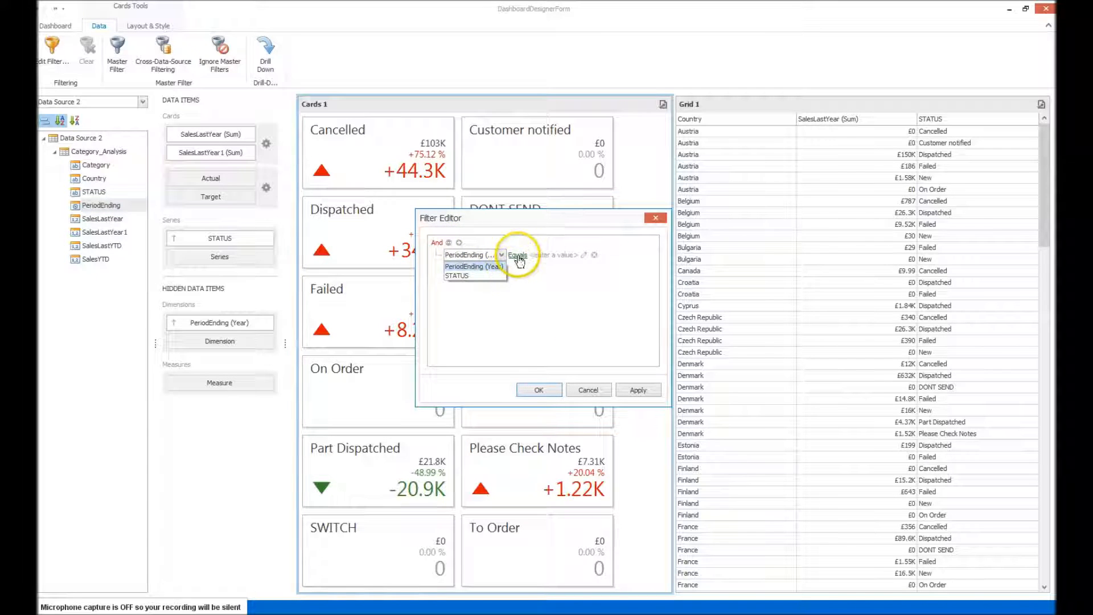
left_click(518, 256)
left_click(552, 276)
left_click(585, 255)
left_click(639, 390)
left_click(587, 388)
- Clear the filter applied to the cards
right_click(485, 305)
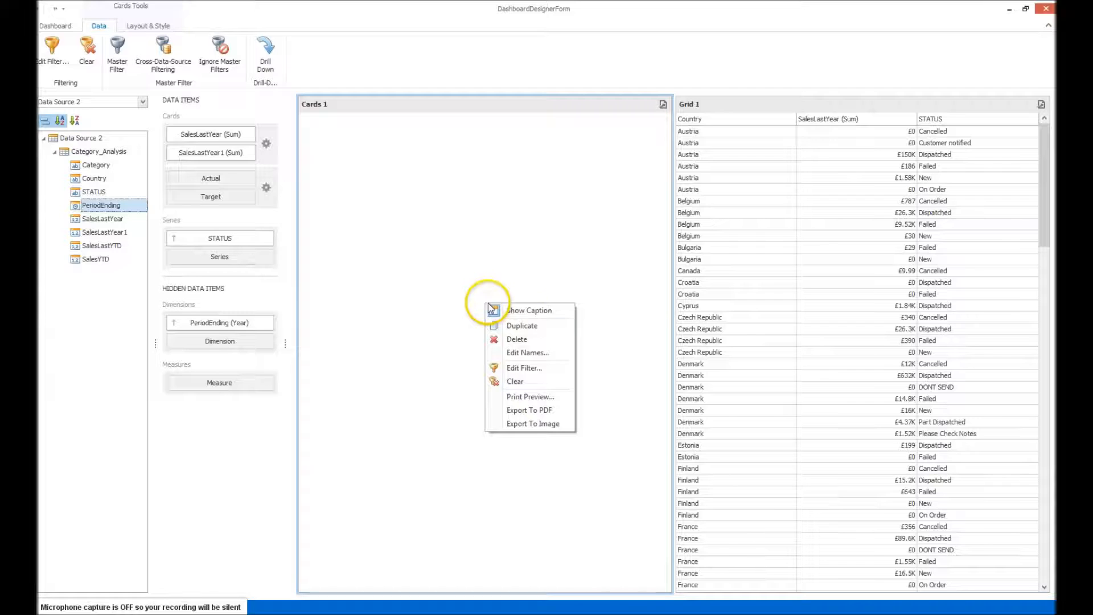
left_click(518, 381)
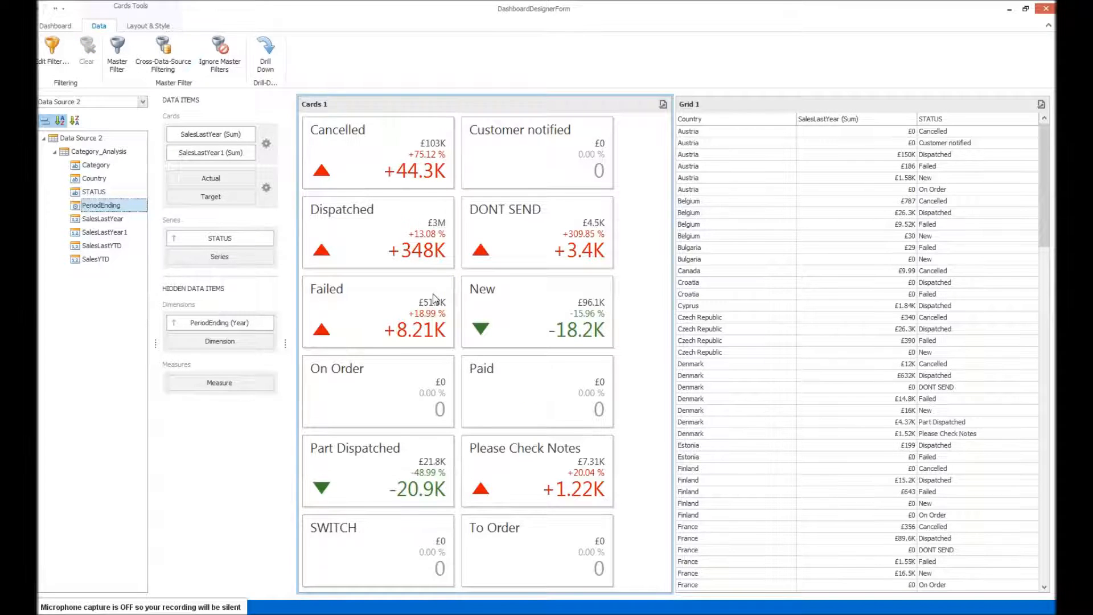
left_click(630, 203)
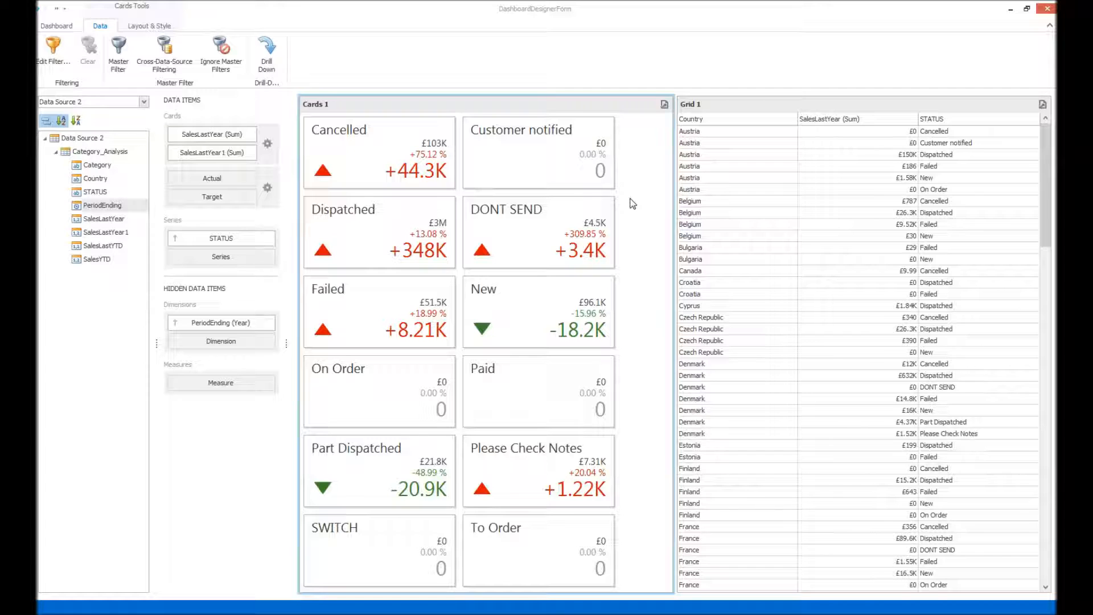
- Try Master Filter on the cards by filtering the grid with the Cancelled card, and switch Master Filter off again
left_click(118, 67)
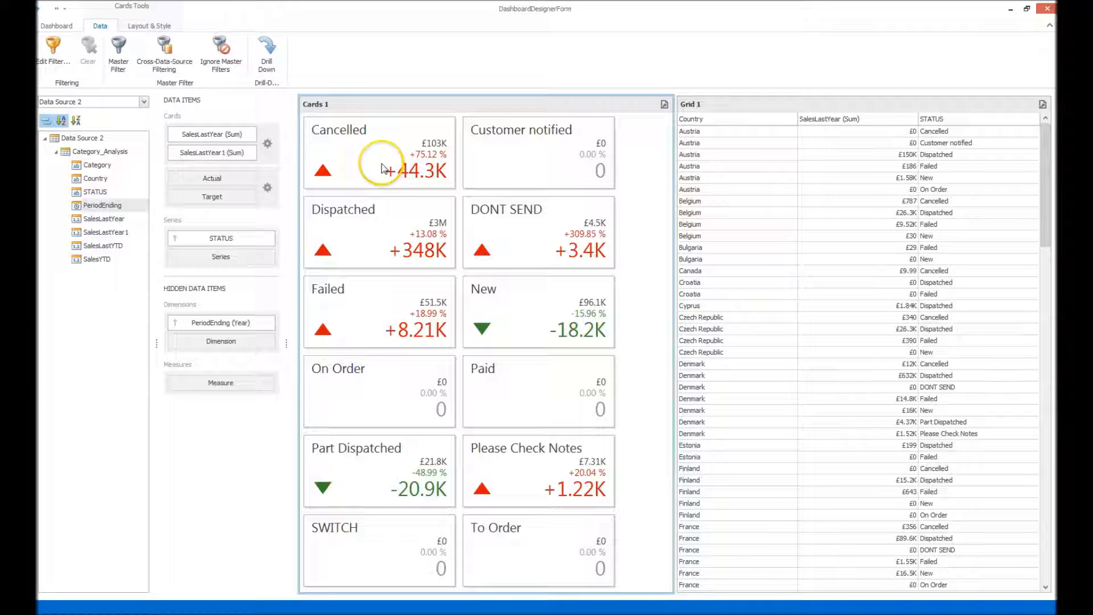
left_click(117, 53)
left_click(443, 215)
left_click(418, 153)
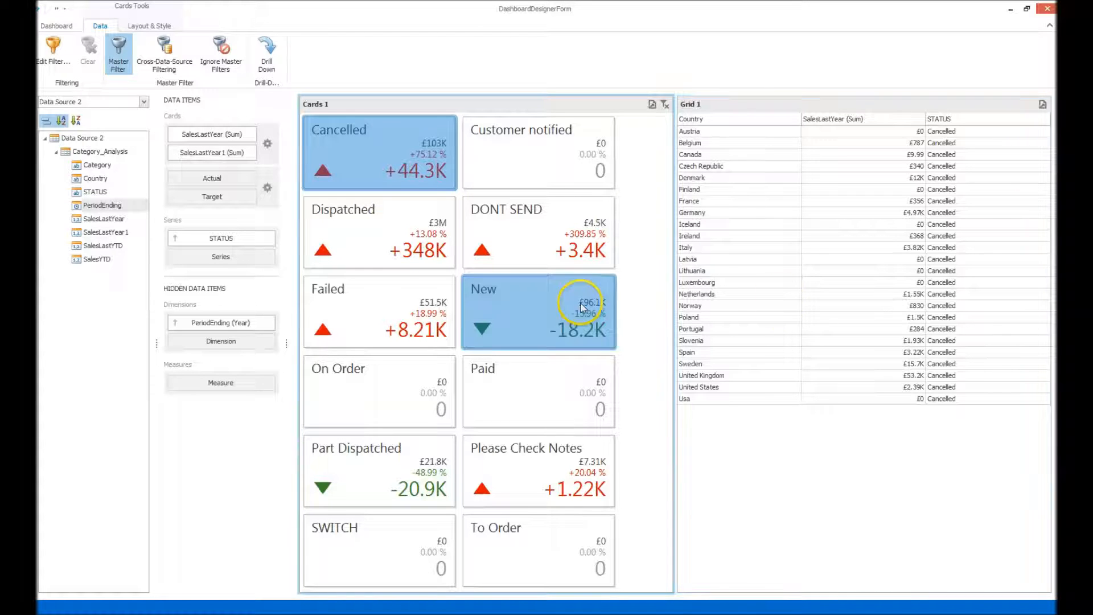
left_click(117, 55)
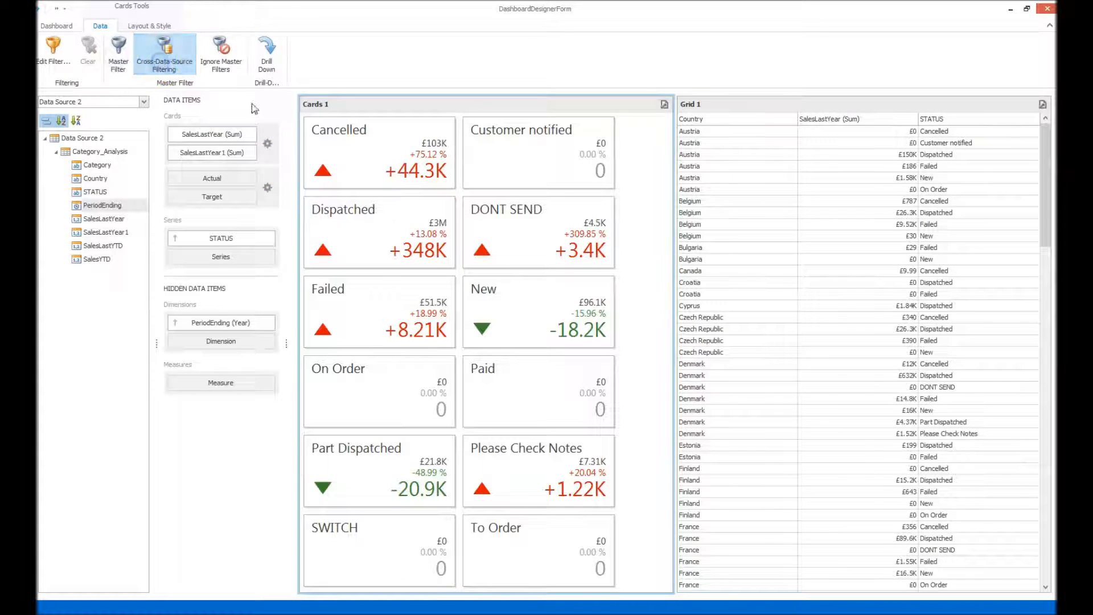
- Try Master Filter together with Cross-Data-Source Filtering by filtering the grid with the Failed card, and switch it off again
left_click(118, 54)
left_click(426, 279)
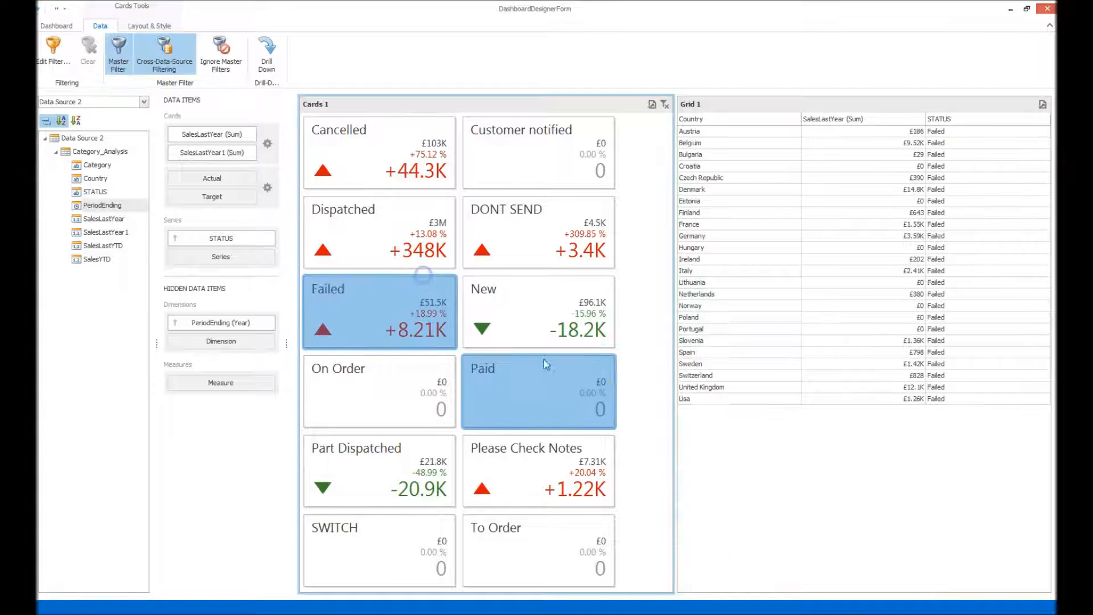
left_click(118, 54)
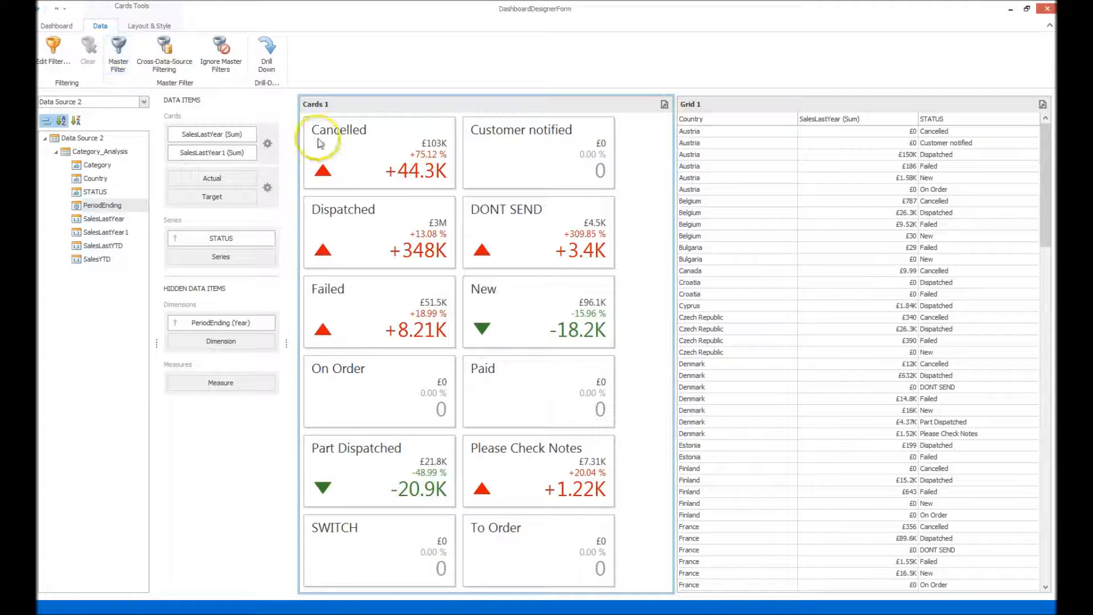
- Switch Ignore Master Filters on for the cards and back off
left_click(219, 50)
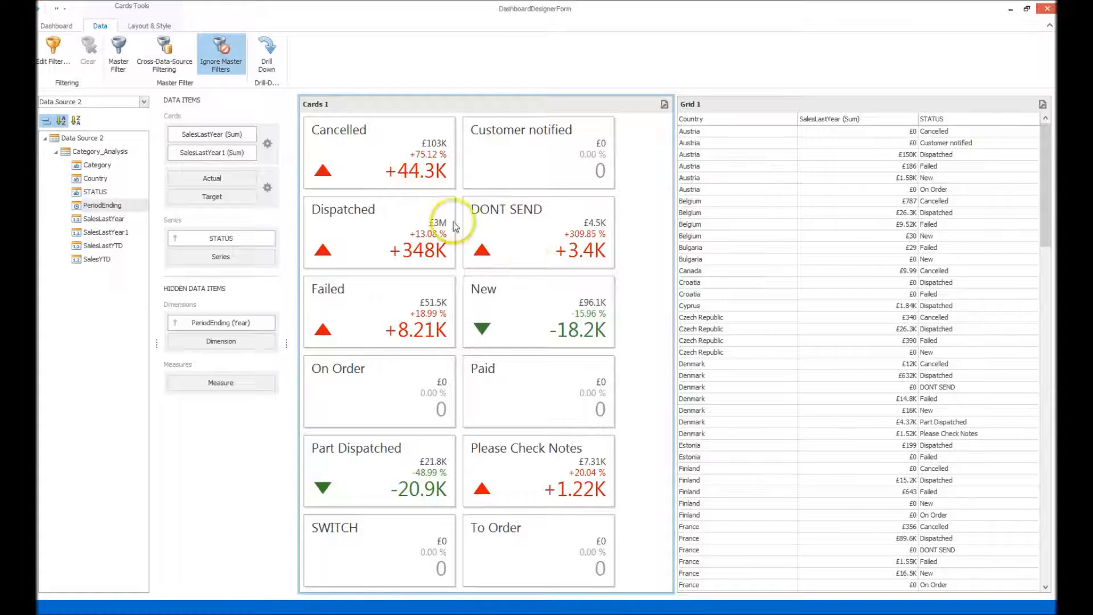
left_click(220, 57)
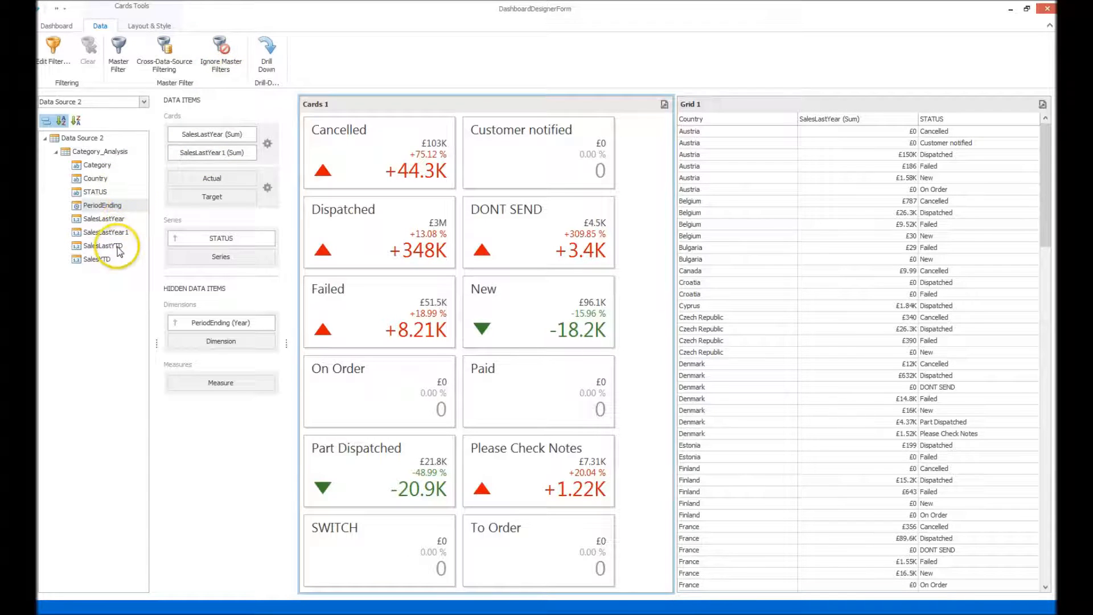
- Add Country to the cards as a second series below STATUS
left_click_drag(89, 179, 221, 256)
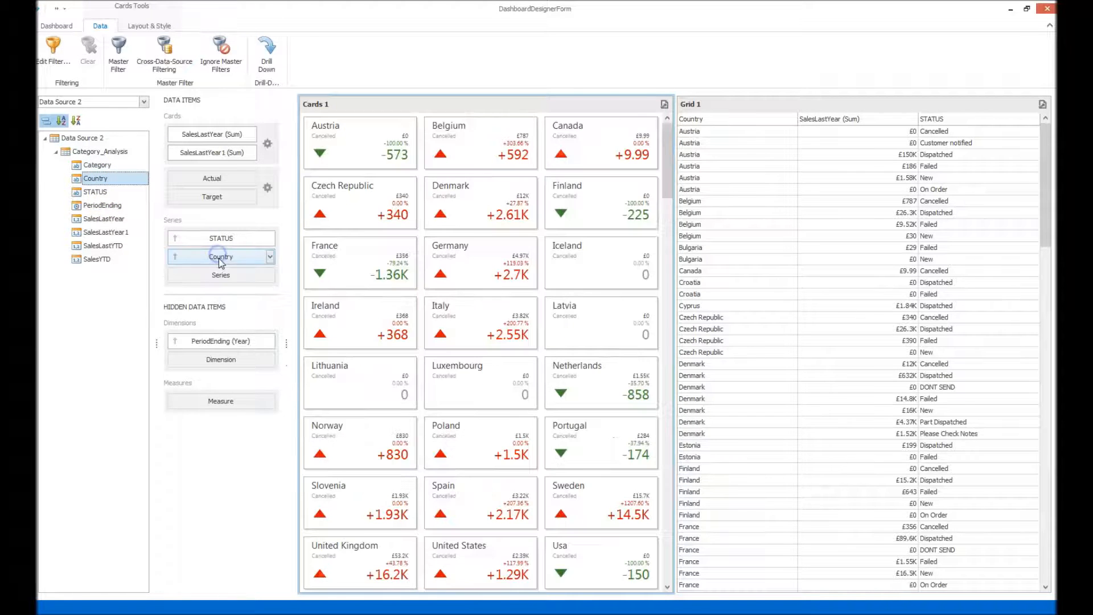
- Try Drill Down on the cards by drilling into the Cancelled card and back up, and switch Drill Down off again
left_click(266, 62)
left_click(414, 178)
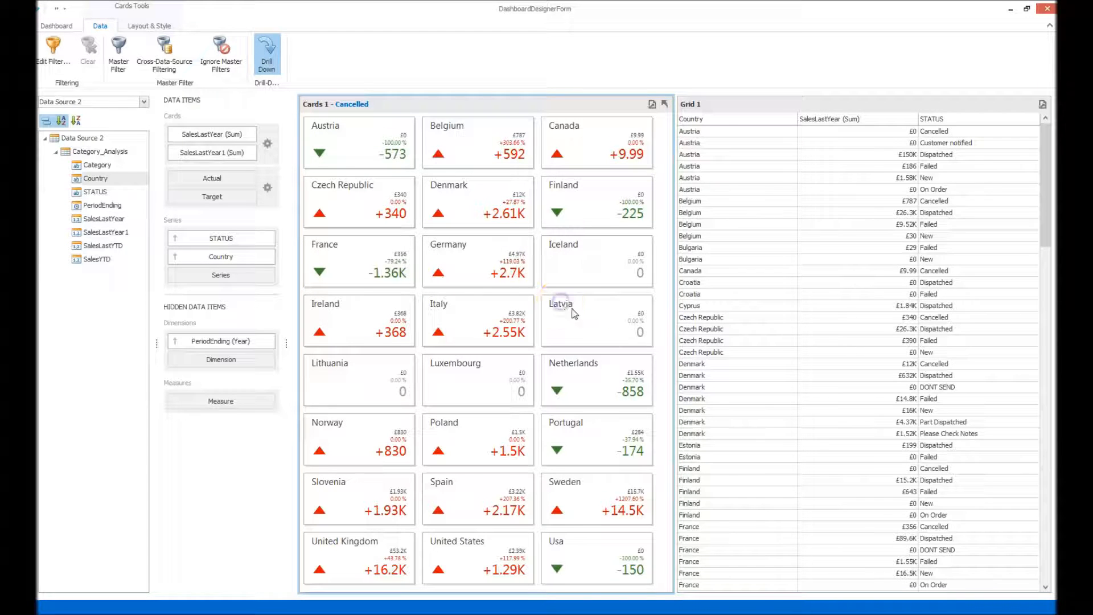
left_click(665, 105)
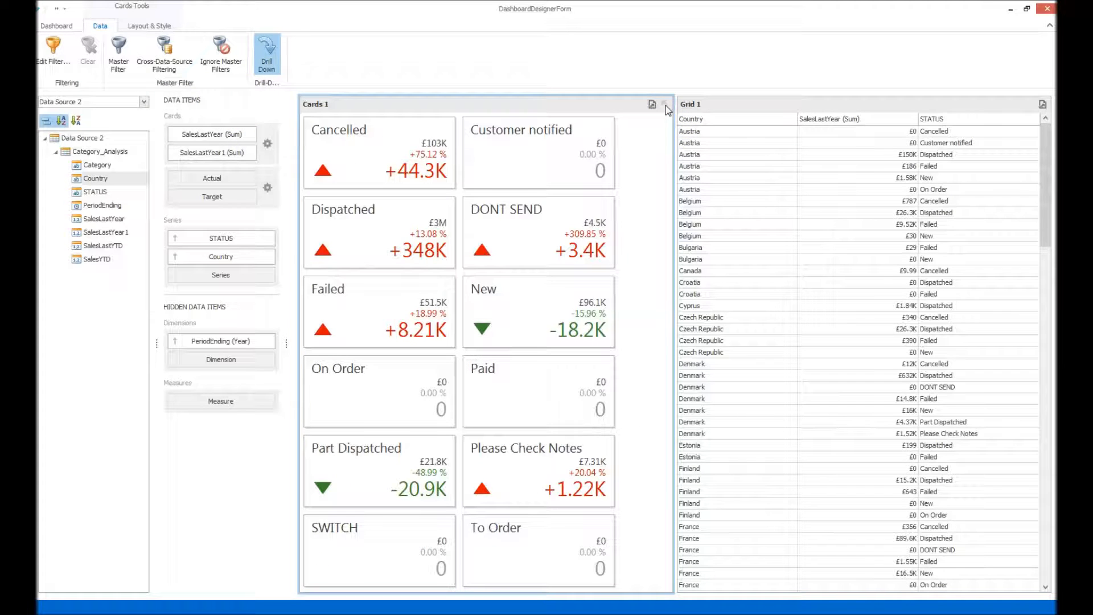
left_click(266, 51)
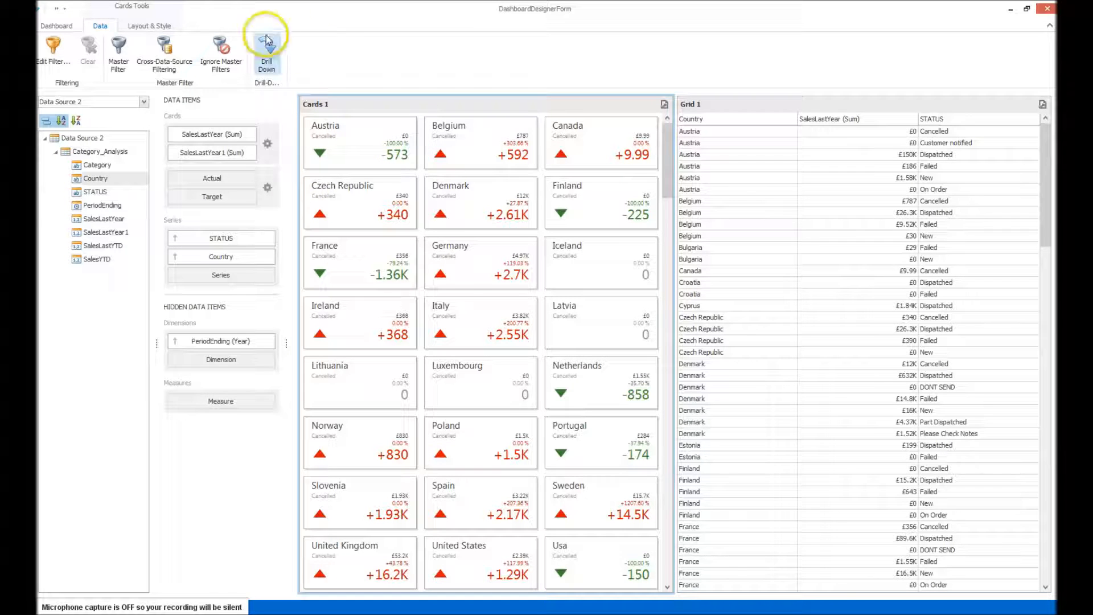
- Arrange the cards in columns with a count of 2
left_click(161, 28)
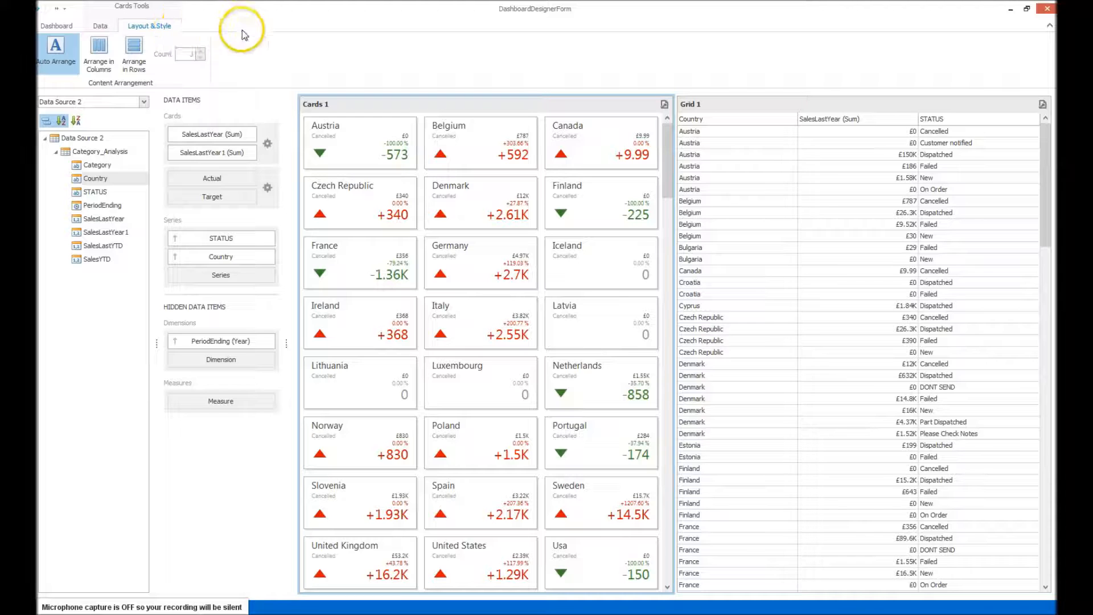
left_click(101, 67)
left_click(194, 55)
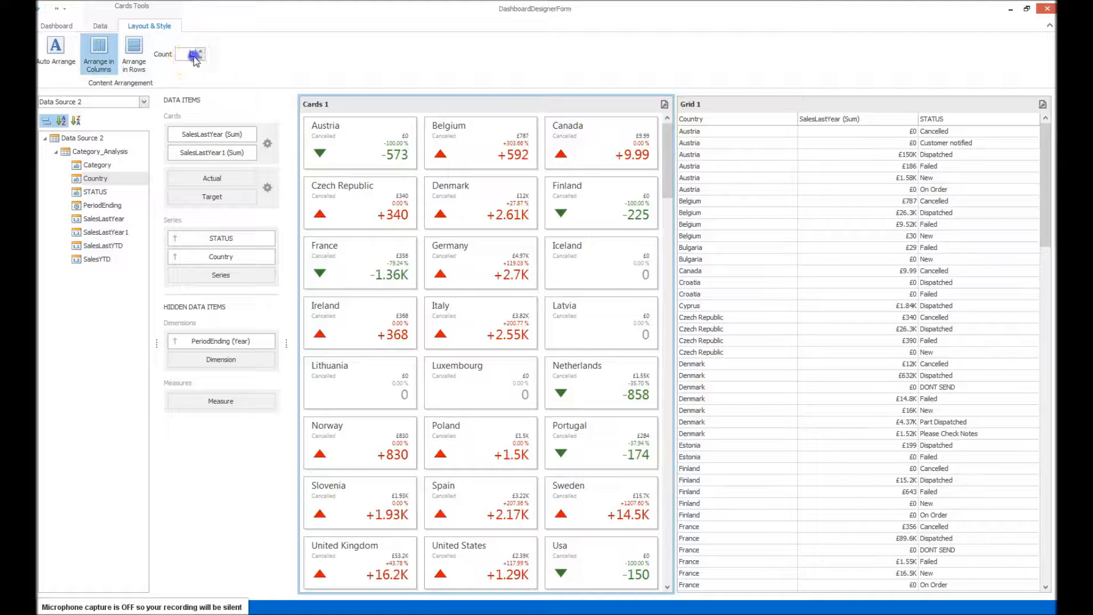
type("2")
left_click(222, 63)
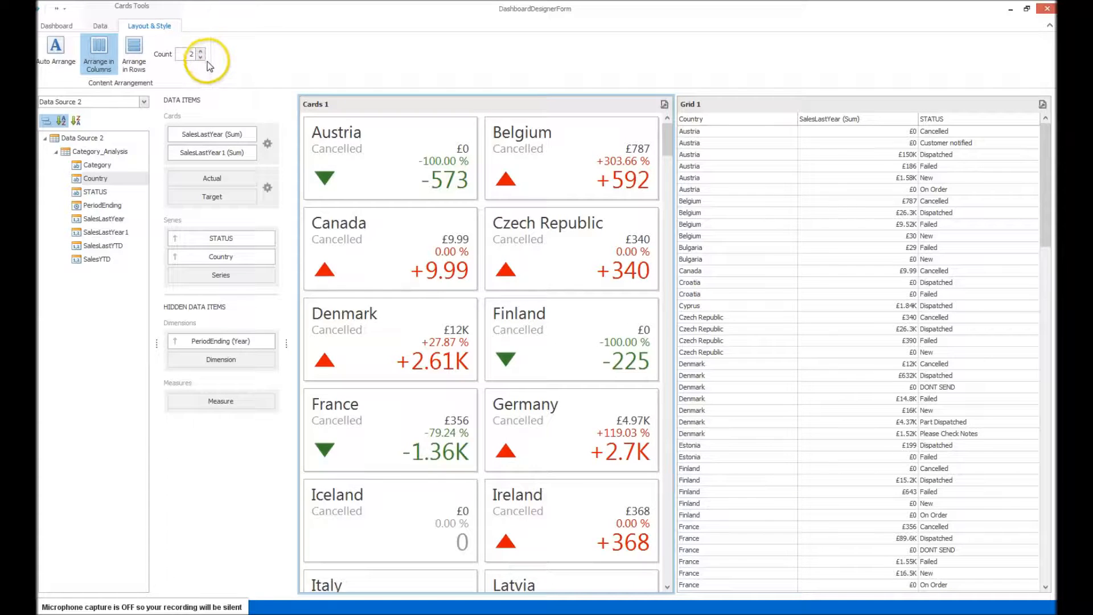
- Switch the cards' arrangement to rows and hide the caption of the Cards item
left_click(135, 52)
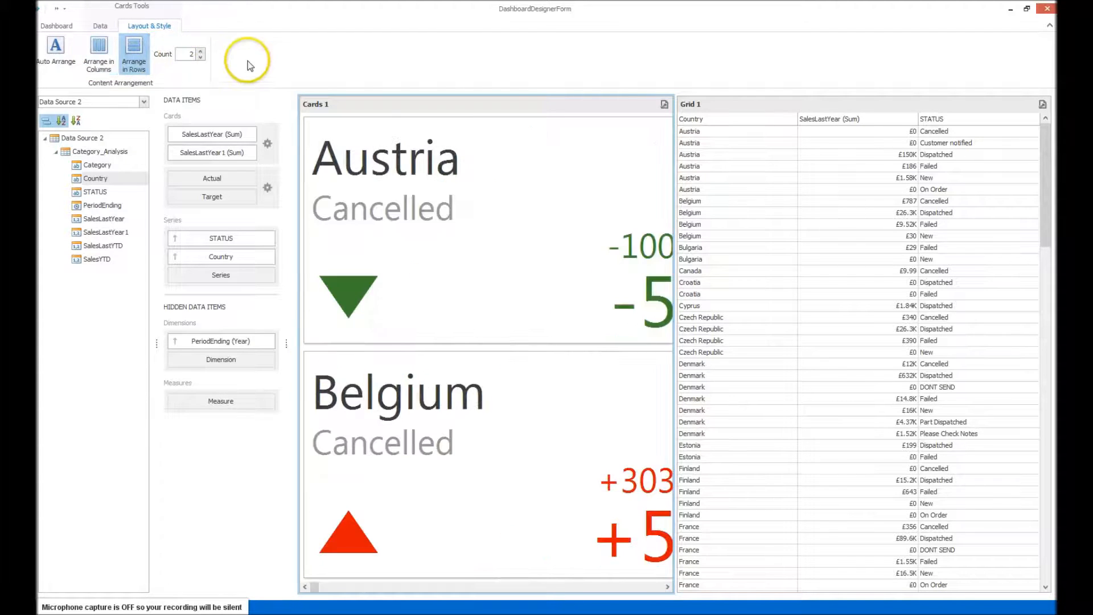
right_click(474, 172)
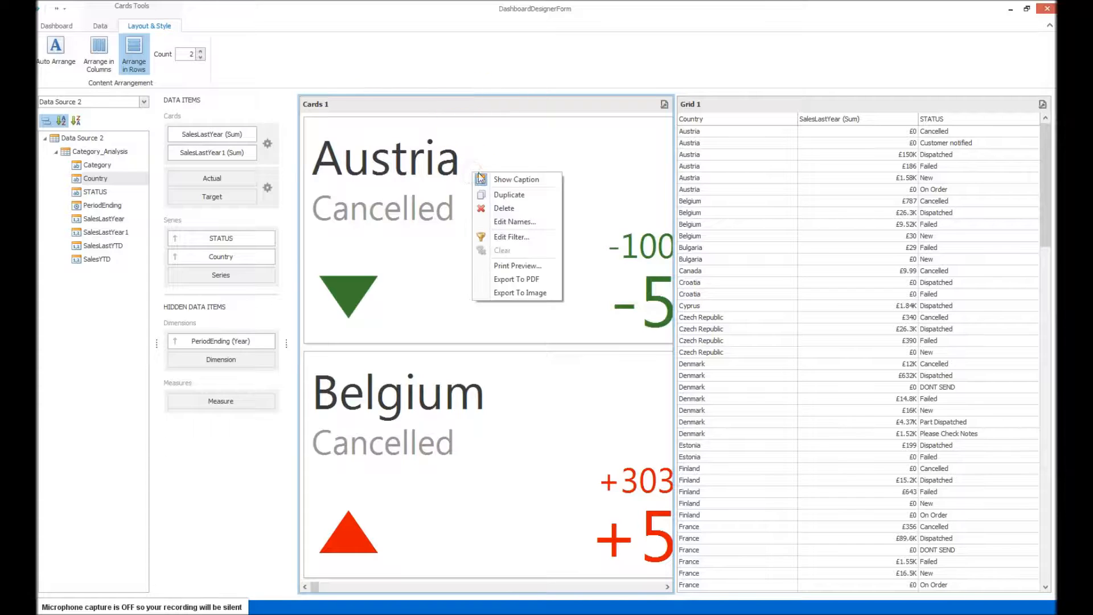
left_click(517, 181)
- Review the Cards item's dashboard item name and its available duplicate, filter, print and export commands
right_click(527, 178)
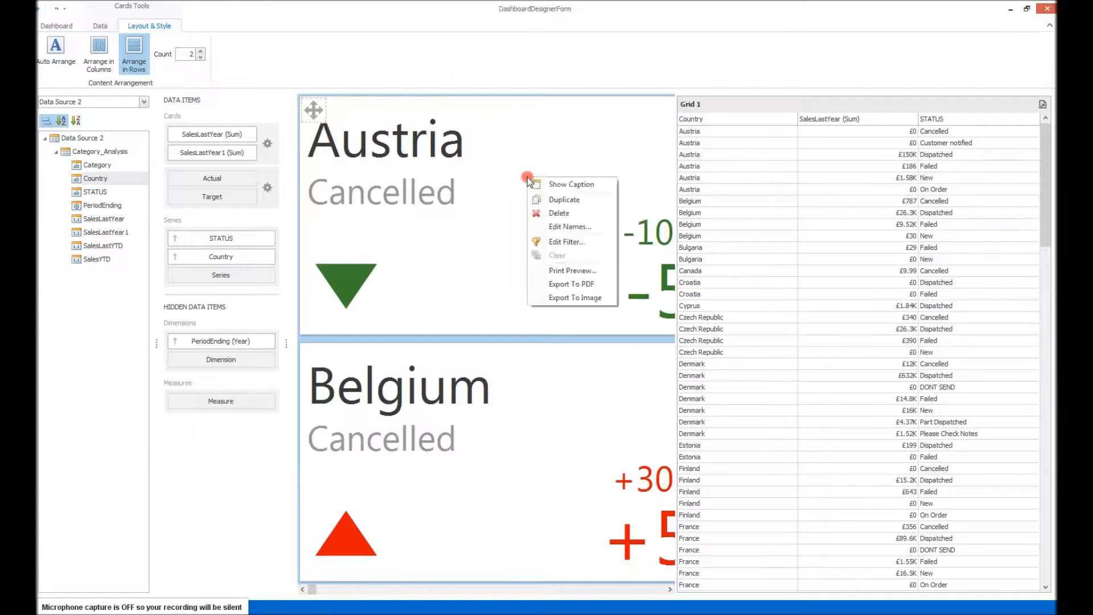
left_click(569, 226)
left_click_drag(555, 223, 768, 221)
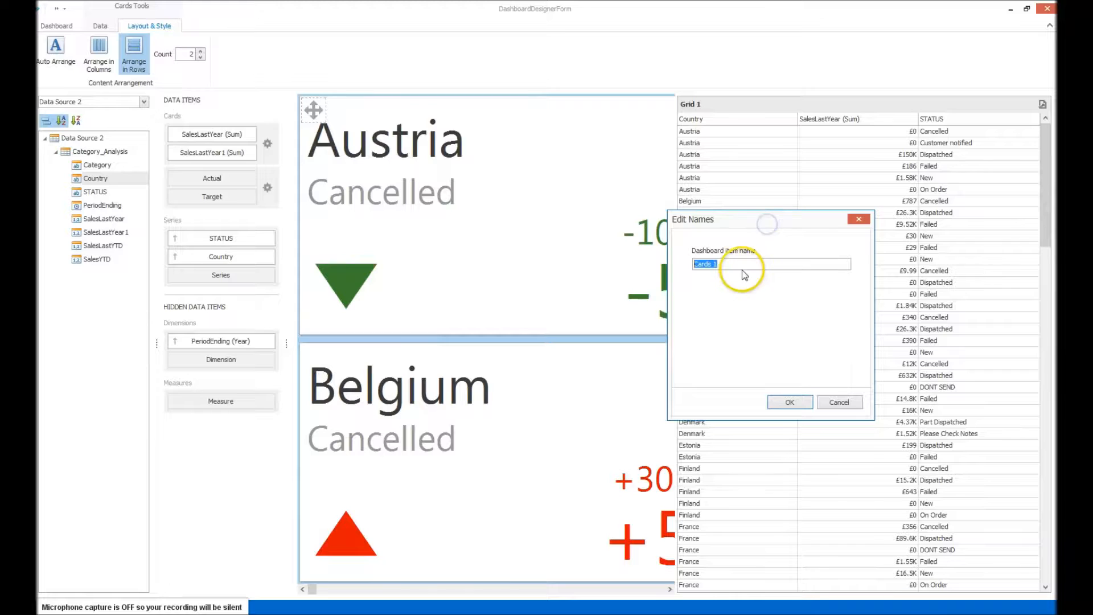
left_click(791, 401)
right_click(548, 192)
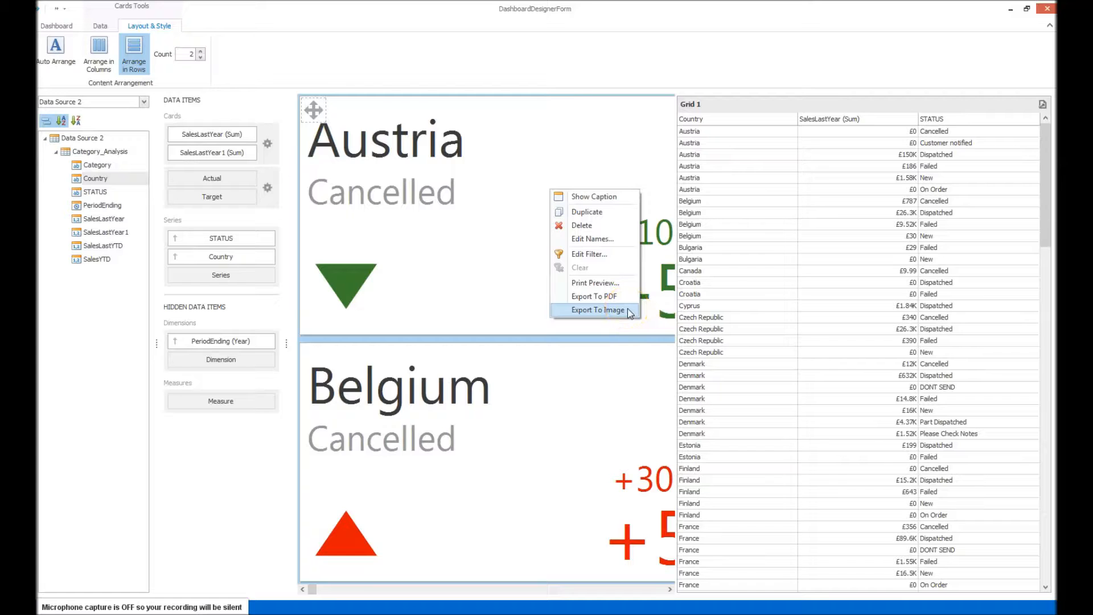
left_click(516, 198)
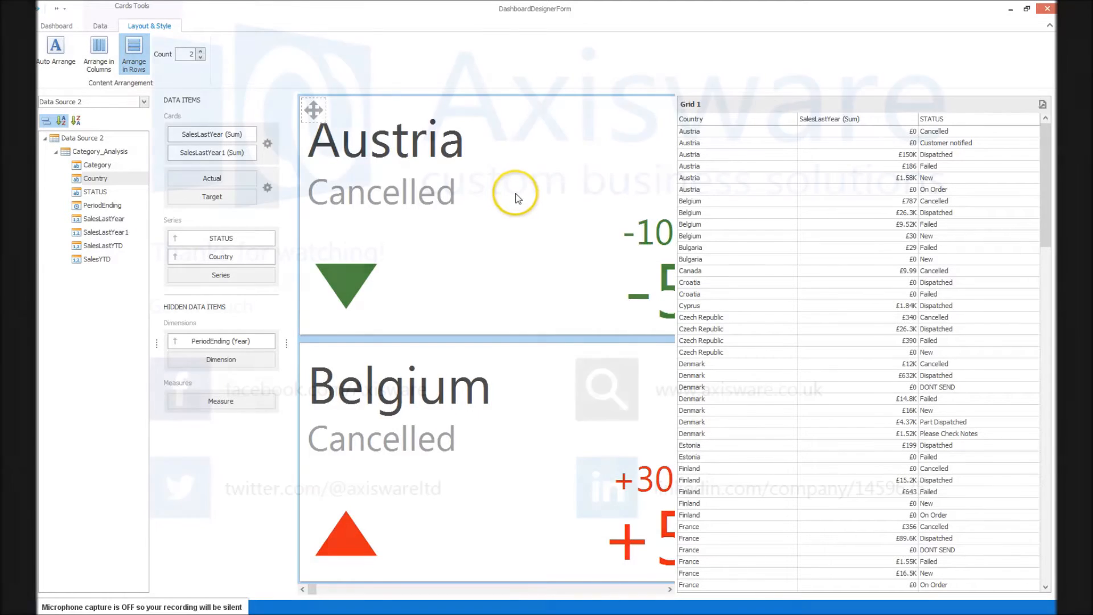